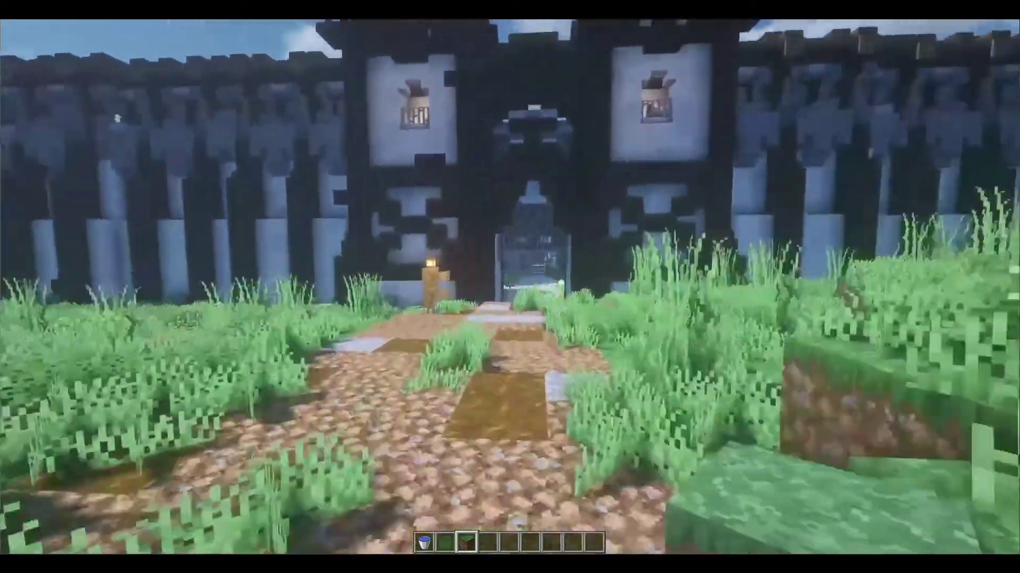
# Walk forward along the grassy path, through the dark gateway and onto the stone village street.
pyautogui.press('w')
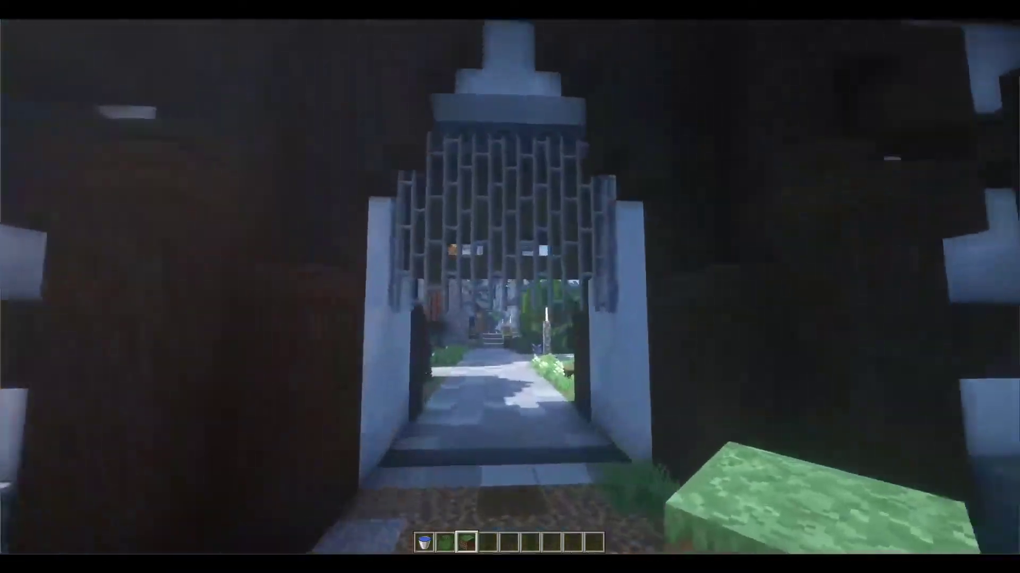
pyautogui.press('w')
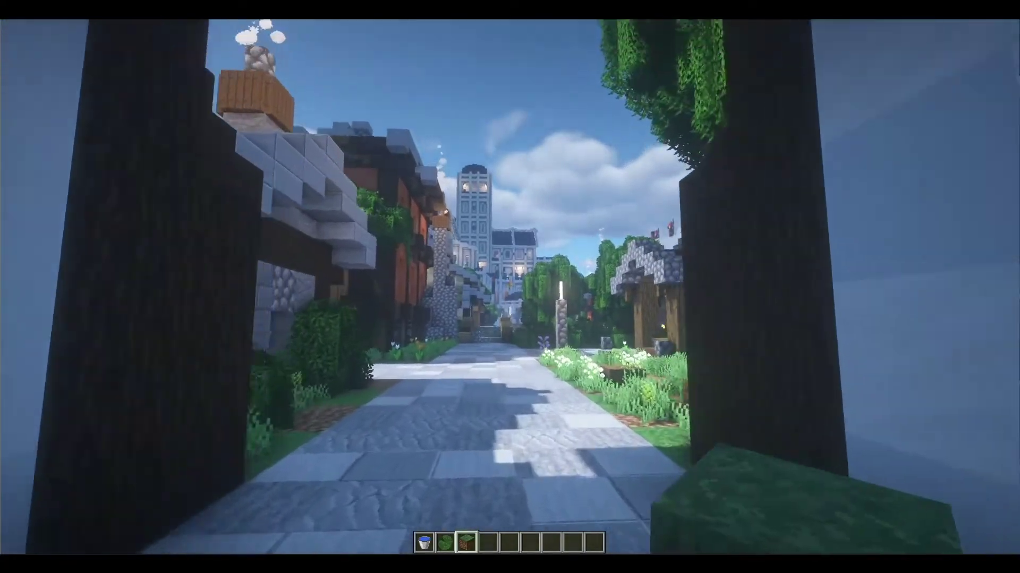
pyautogui.press('w')
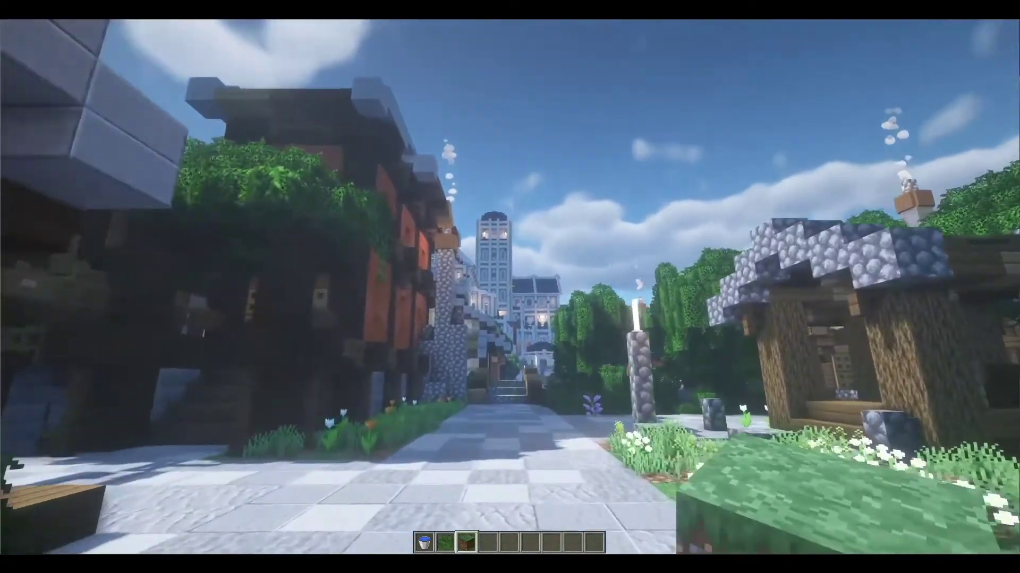
pyautogui.press('w')
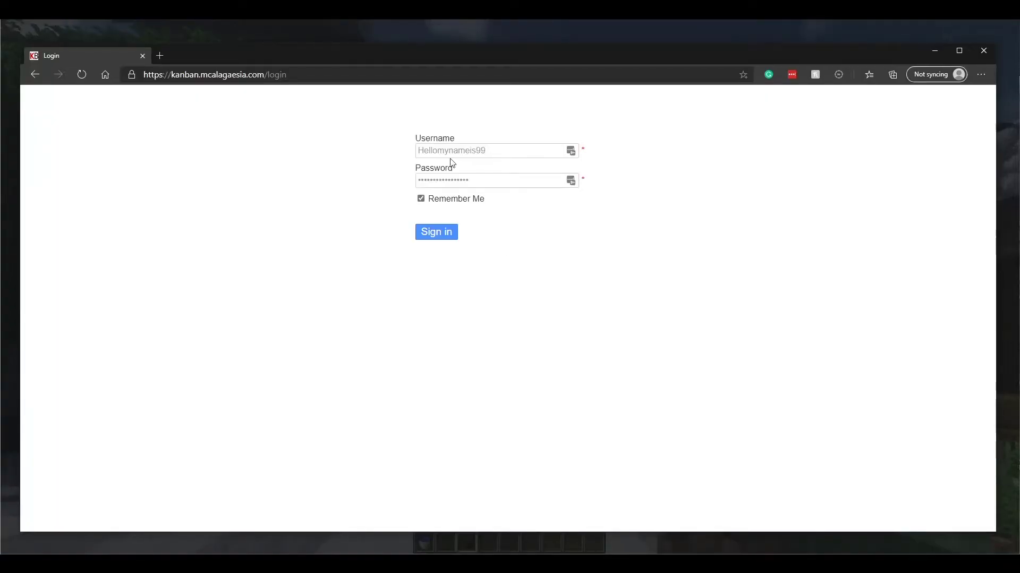
# Sign in on the Kanboard login page to reach the project dashboard.
pyautogui.click(450, 235)
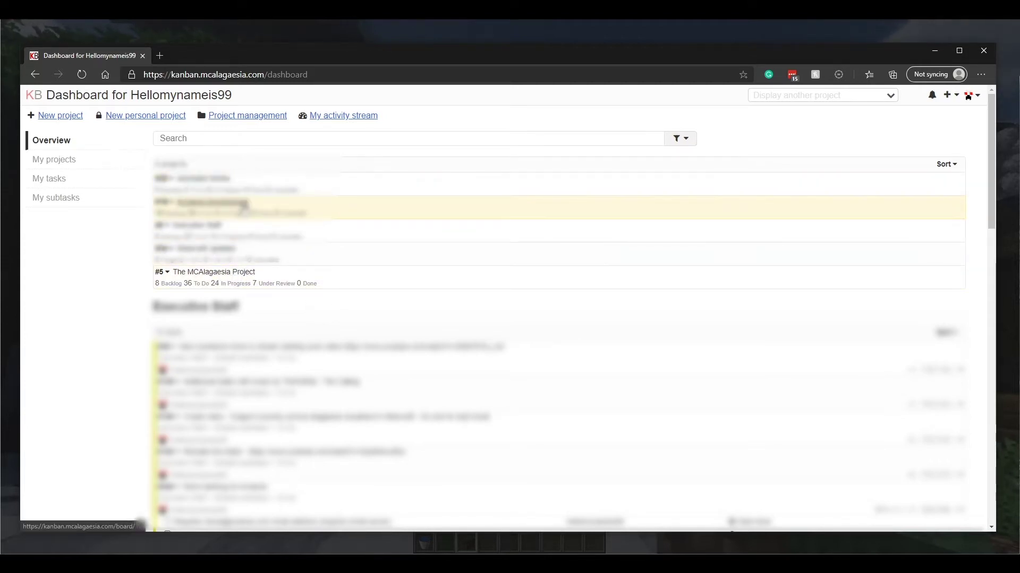
# Open The MCAlagaesia Project from the dashboard Overview to view its board.
pyautogui.click(210, 276)
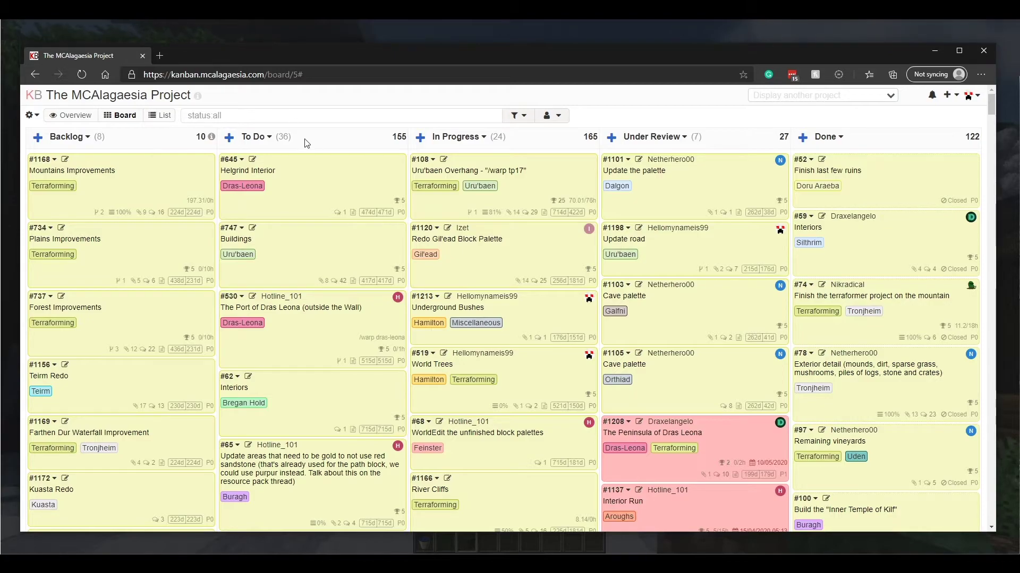
# Assign task #463 Floating Bushes to yourself.
pyautogui.scroll(-10, 304, 142)
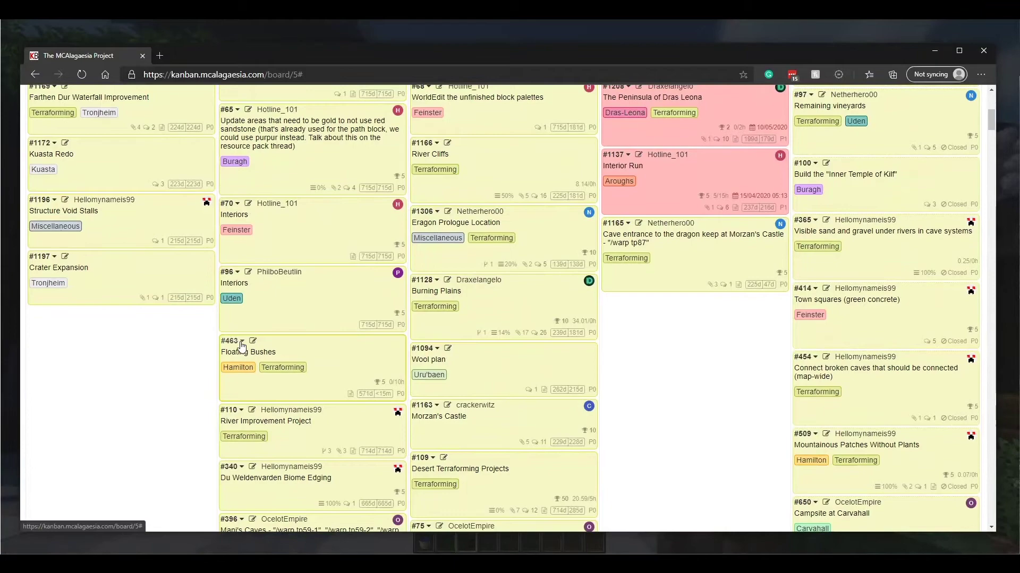
pyautogui.click(241, 343)
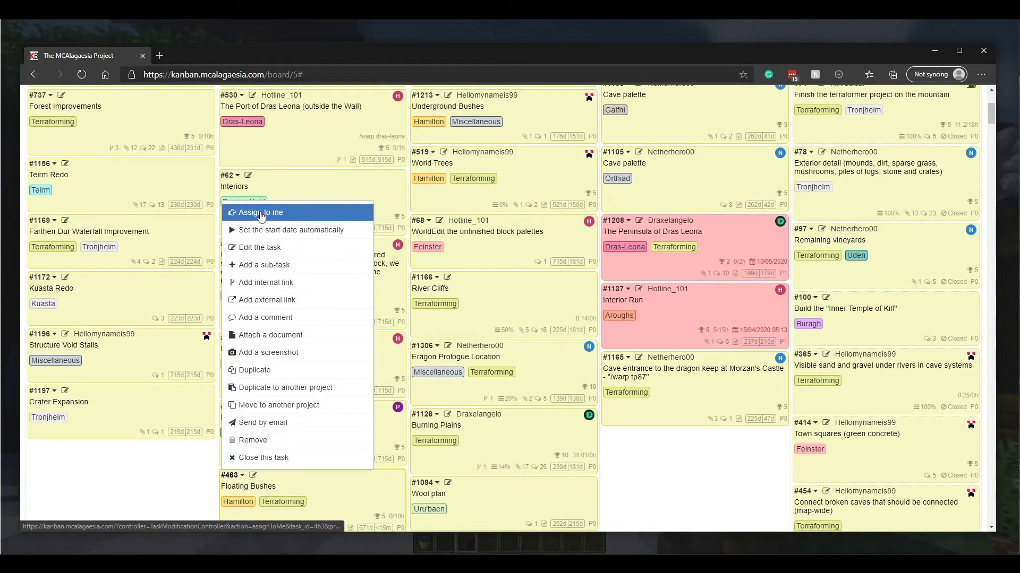
pyautogui.click(261, 213)
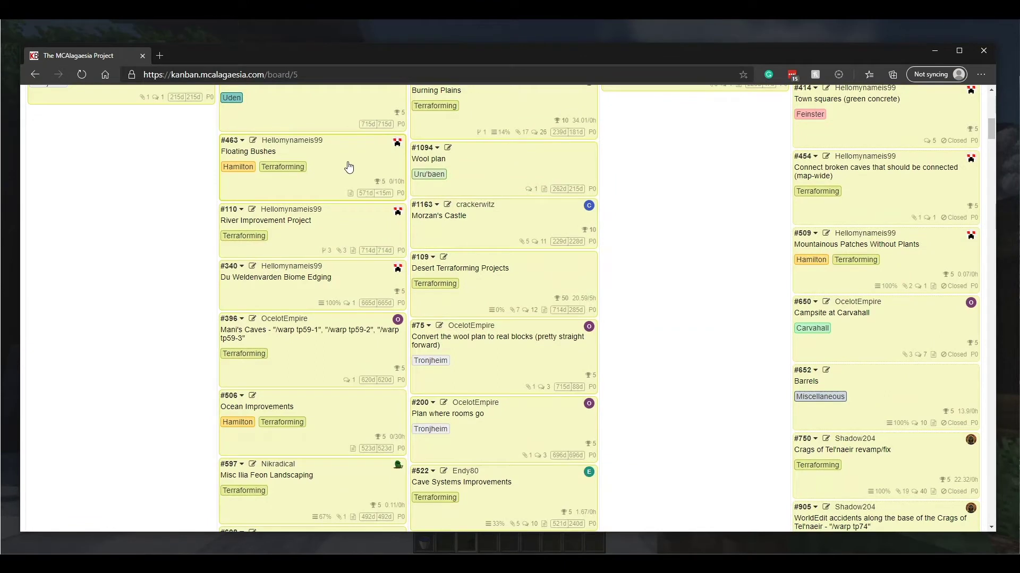
# Move the Floating Bushes card into In Progress, then Under Review, then on past Under Review.
pyautogui.moveTo(348, 164); pyautogui.dragTo(519, 164)
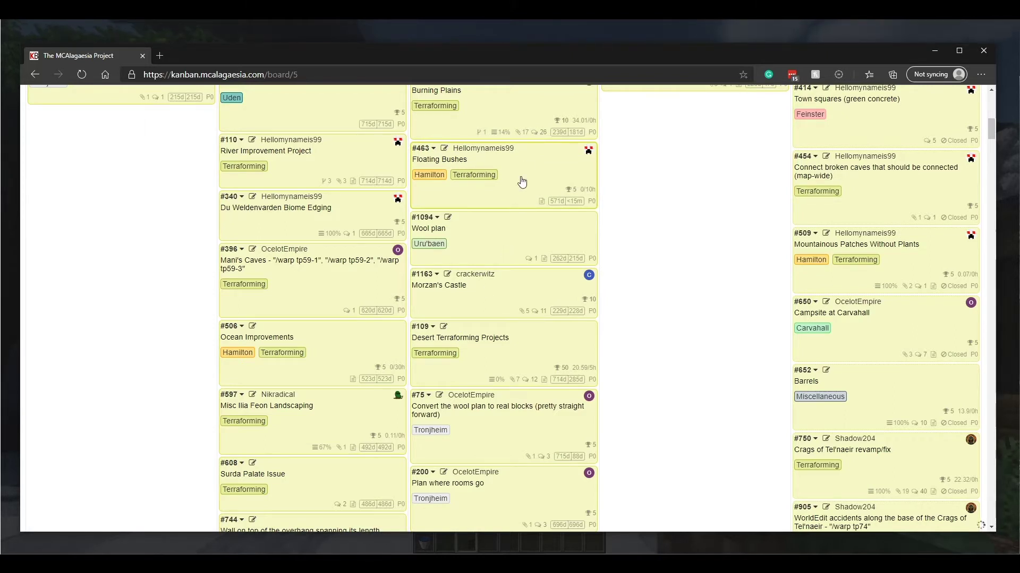
pyautogui.moveTo(520, 178); pyautogui.dragTo(691, 176)
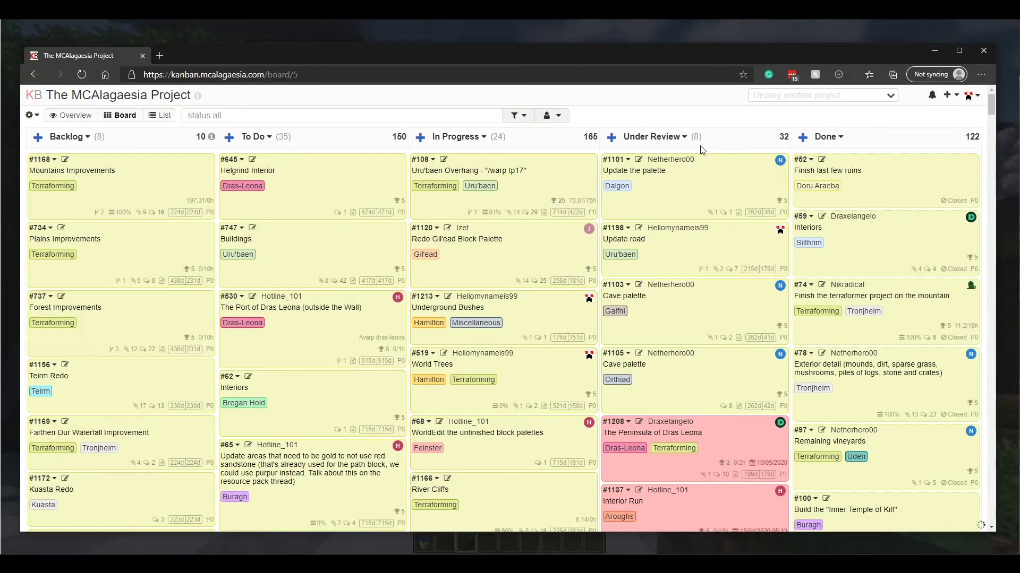
pyautogui.scroll(-8, 700, 146)
pyautogui.moveTo(710, 272)
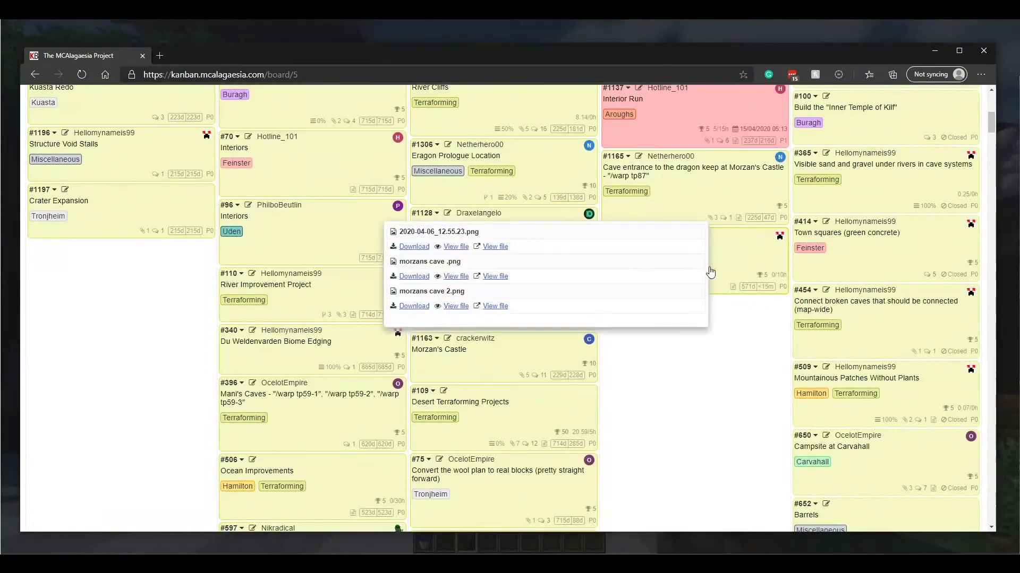
pyautogui.moveTo(710, 272); pyautogui.dragTo(924, 267)
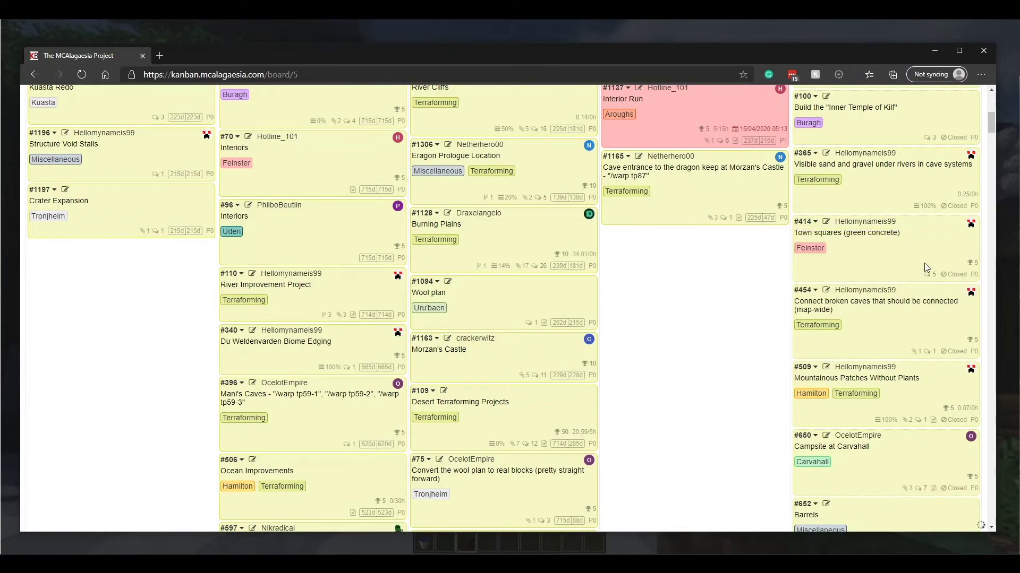
pyautogui.scroll(8, 942, 244)
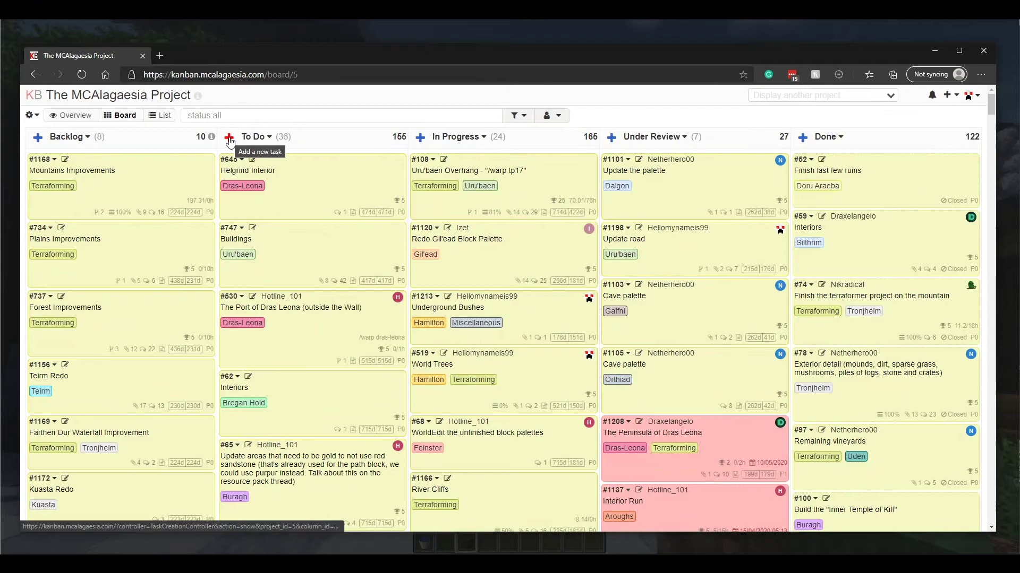
# Create a To Do task named 'Title' with tag Ceunon and yourself as assignee, and save it.
pyautogui.click(229, 138)
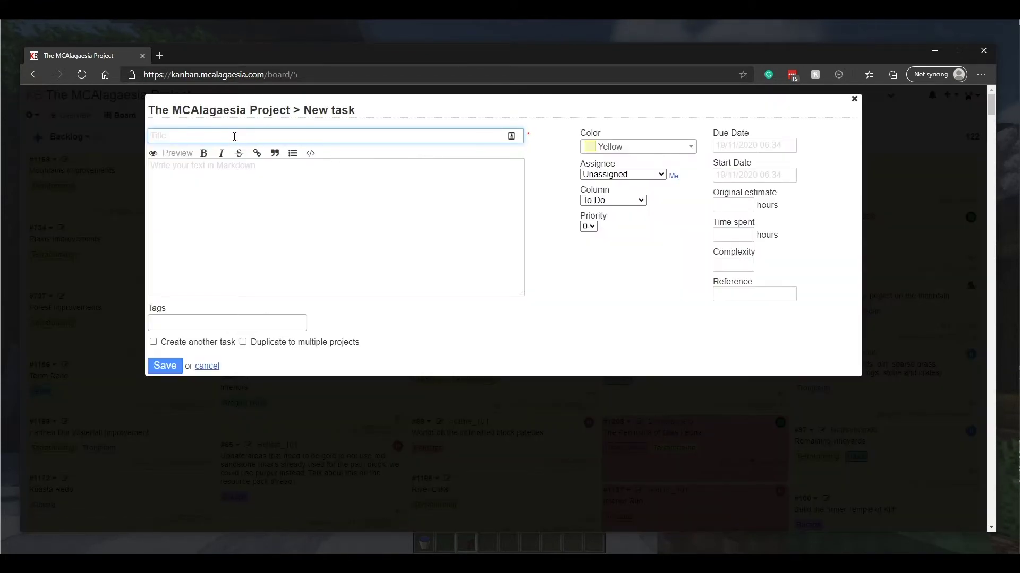
pyautogui.write('Title')
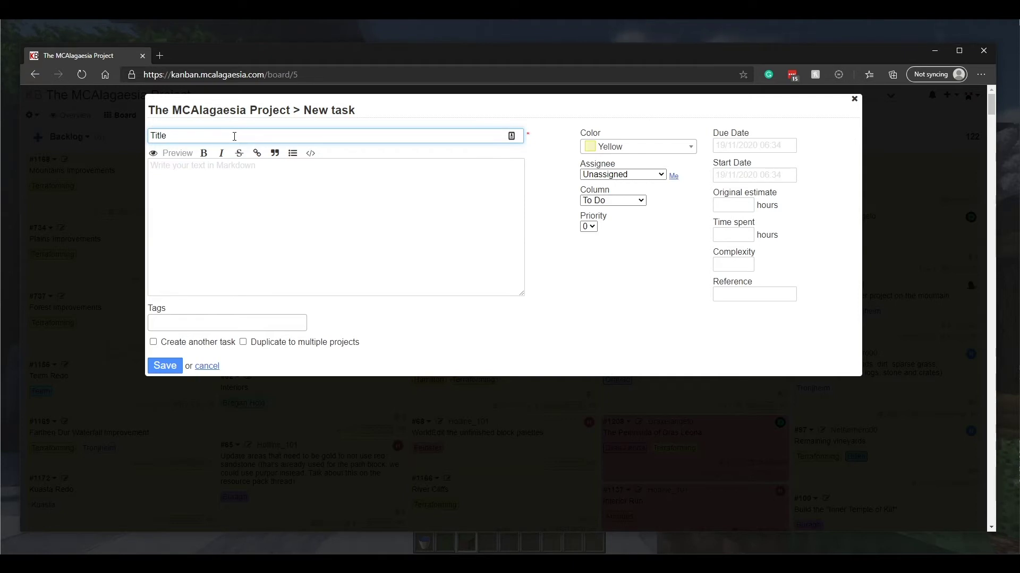
pyautogui.click(159, 325)
pyautogui.scroll(-2, 196, 392)
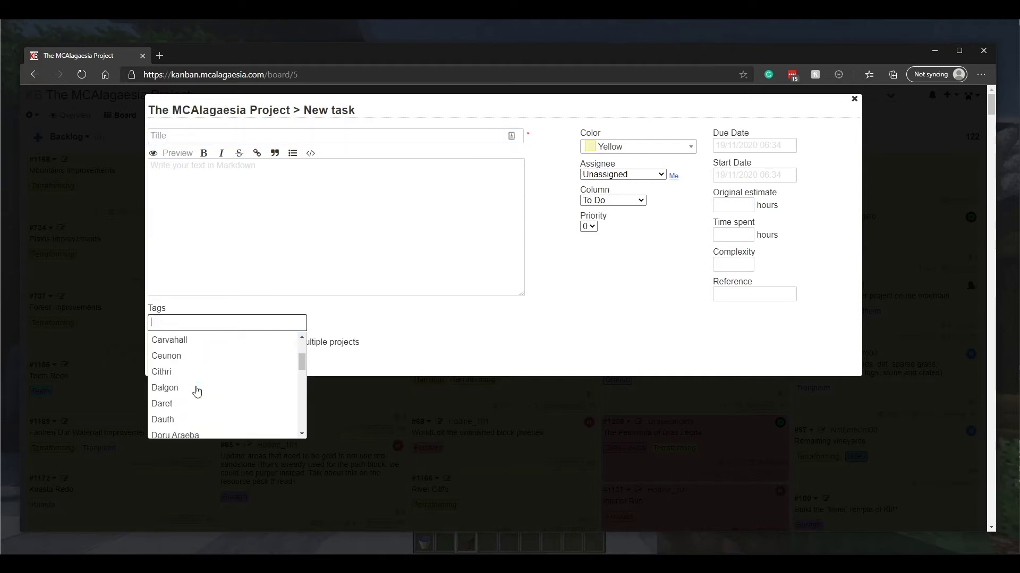
pyautogui.write('Ce')
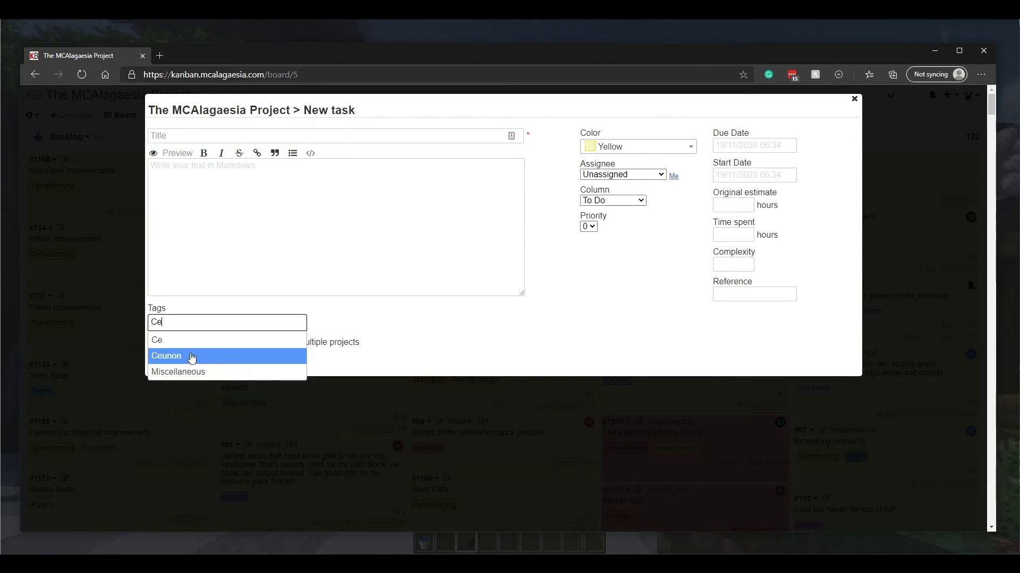
pyautogui.click(194, 357)
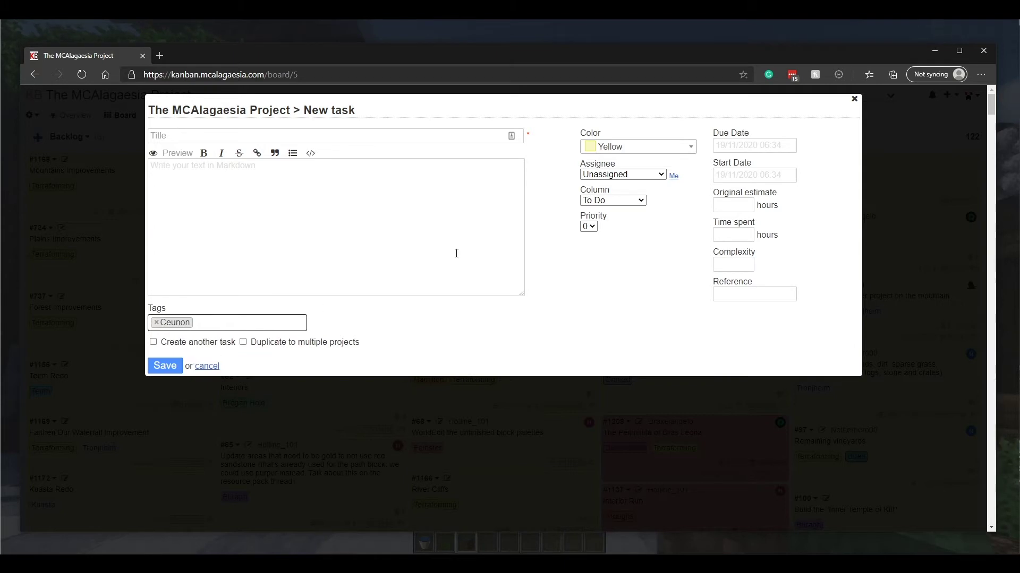
pyautogui.click(636, 176)
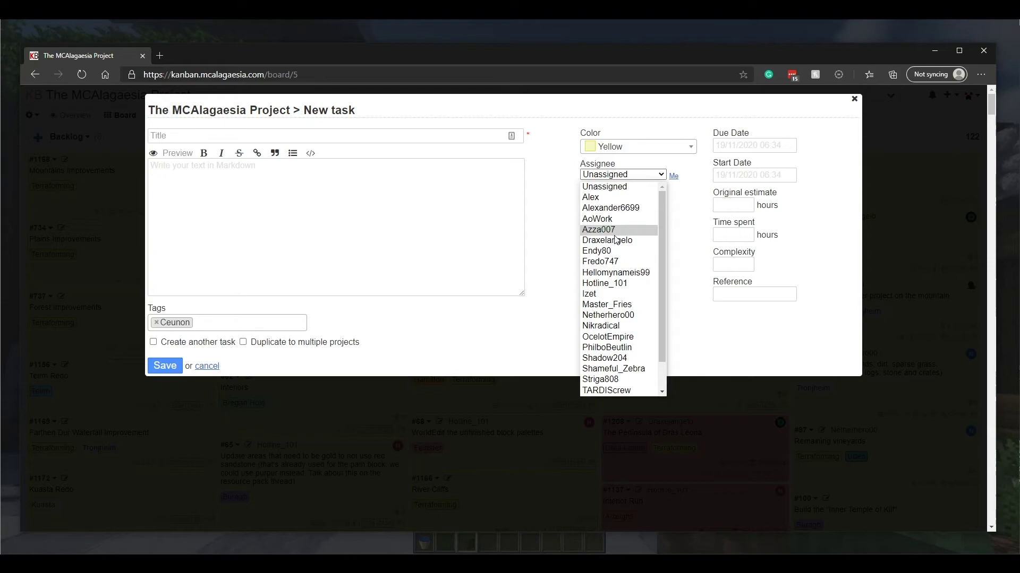
pyautogui.click(611, 272)
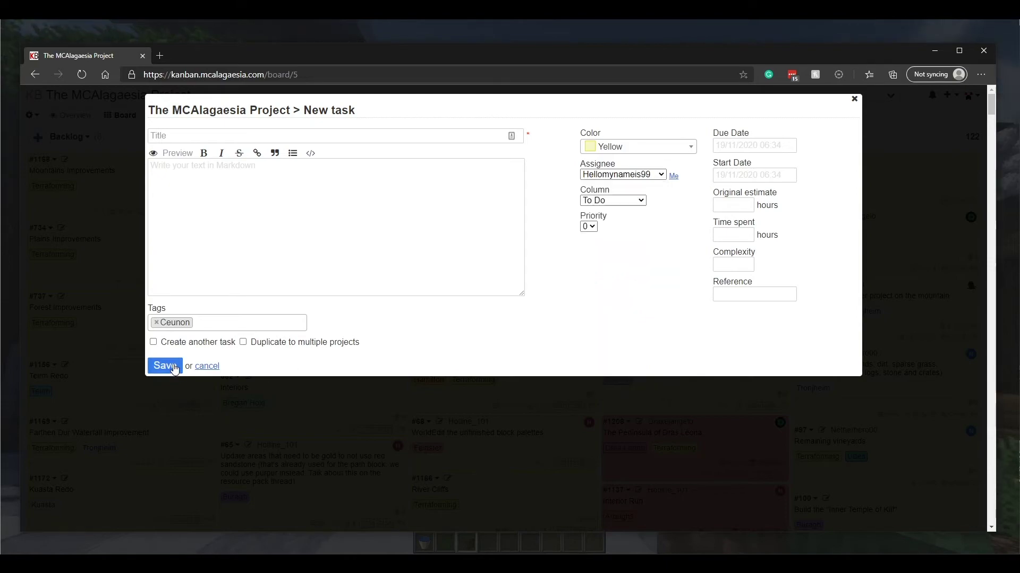
pyautogui.click(169, 366)
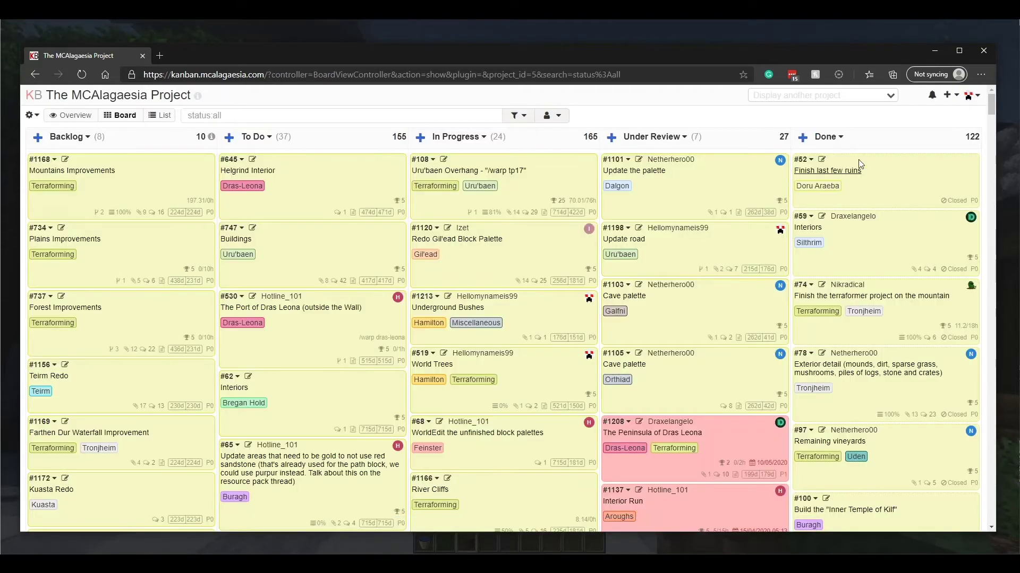
pyautogui.moveTo(991, 109)
pyautogui.mouseDown()
pyautogui.moveTo(988, 288)
pyautogui.moveTo(991, 93)
pyautogui.mouseUp()
pyautogui.click(278, 115)
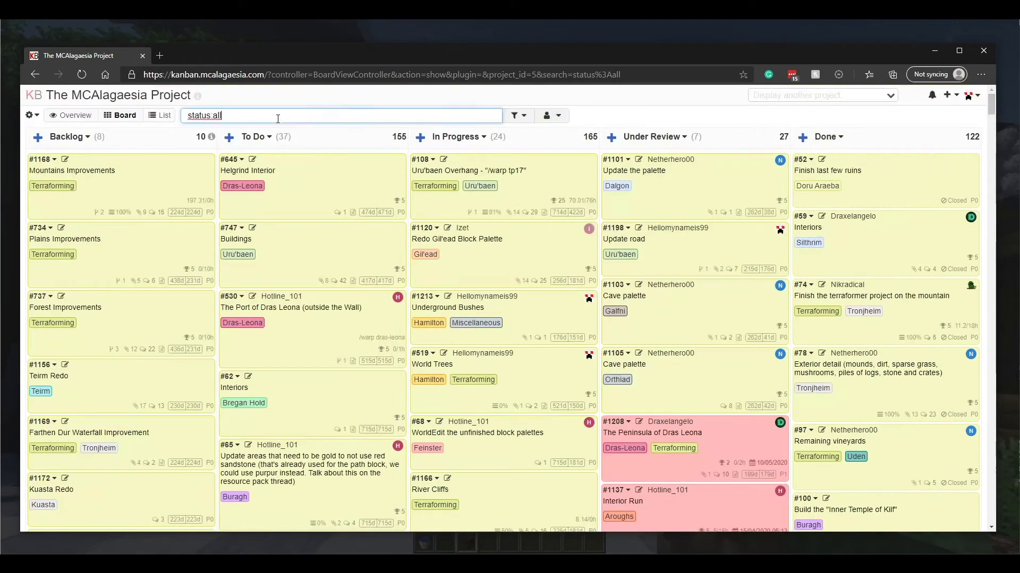
pyautogui.hotkey('ctrl', 'a')
pyautogui.write('Title')
pyautogui.press('Return')
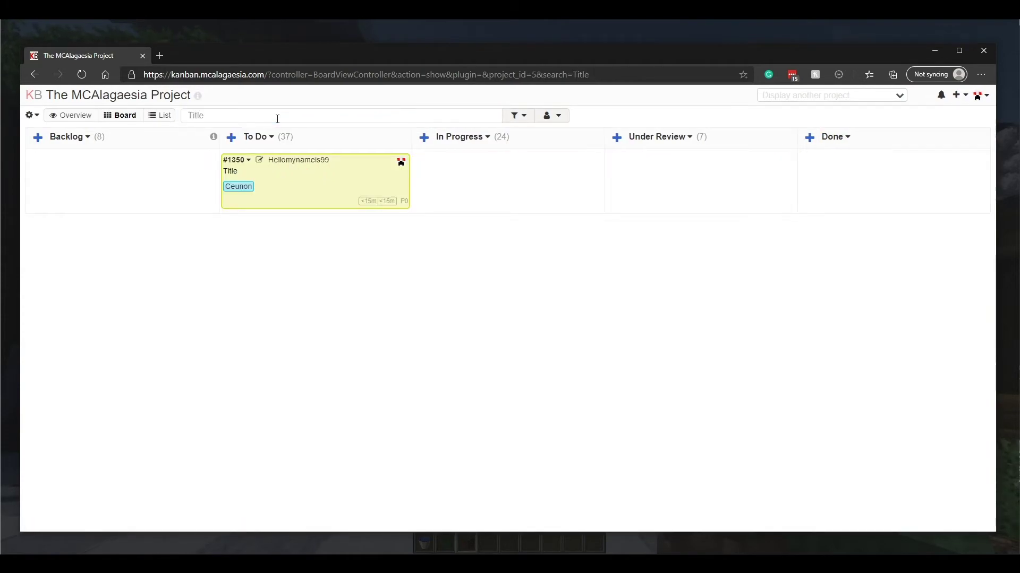
pyautogui.hotkey('ctrl', 'a')
pyautogui.press('BackSpace')
pyautogui.press('Return')
pyautogui.scroll(-10, 533, 295)
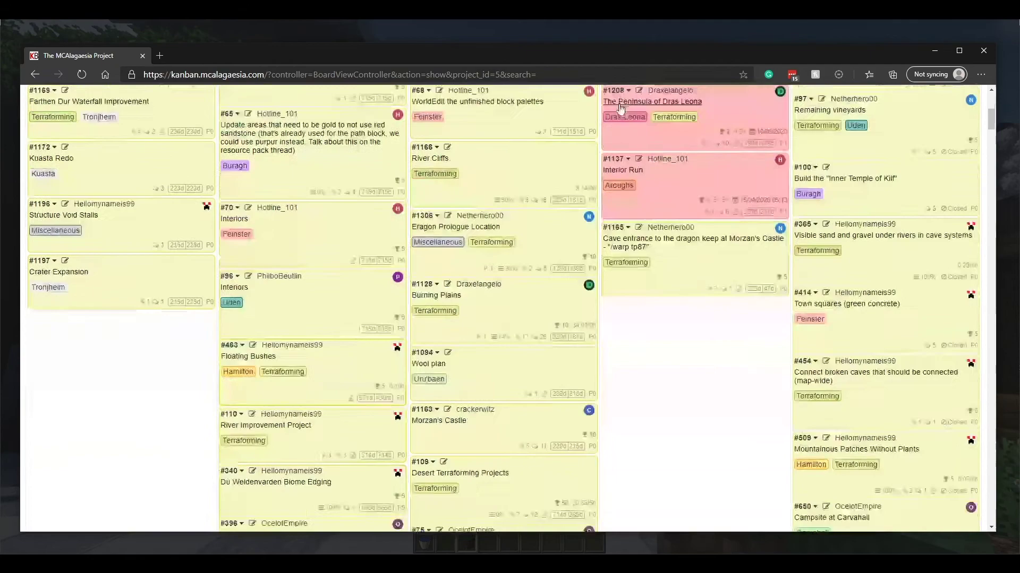
# Open task #1128 Burning Plains and scroll through its sub-tasks, attachments and comments.
pyautogui.click(515, 310)
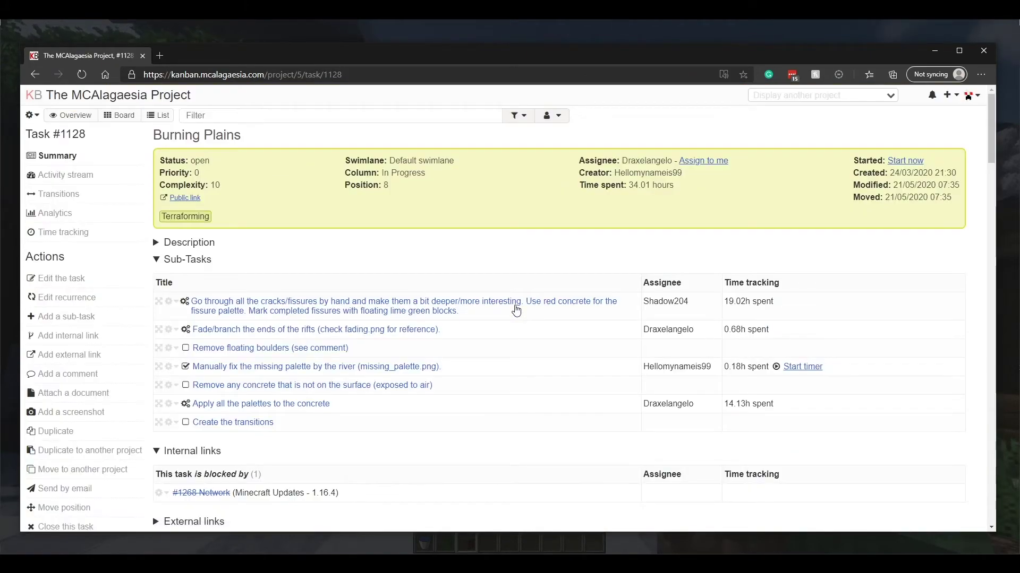
pyautogui.scroll(-3, 516, 310)
pyautogui.scroll(-12, 515, 311)
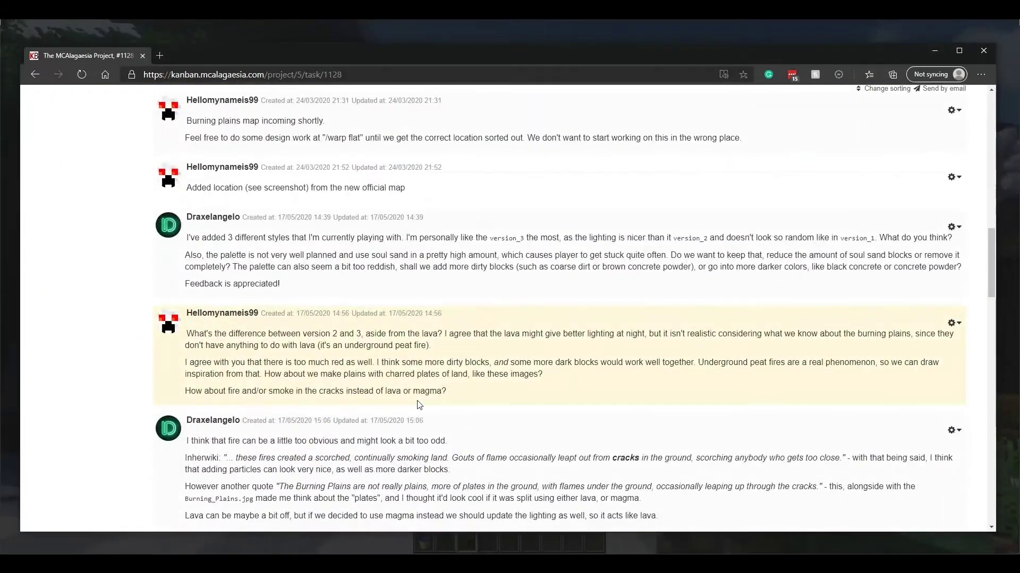
pyautogui.scroll(4, 419, 405)
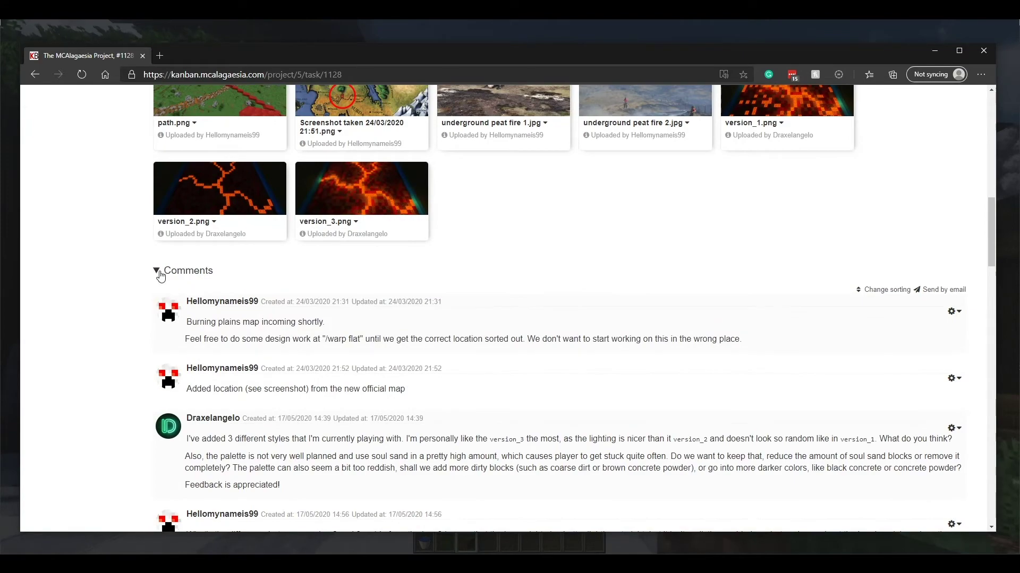
pyautogui.scroll(10, 137, 303)
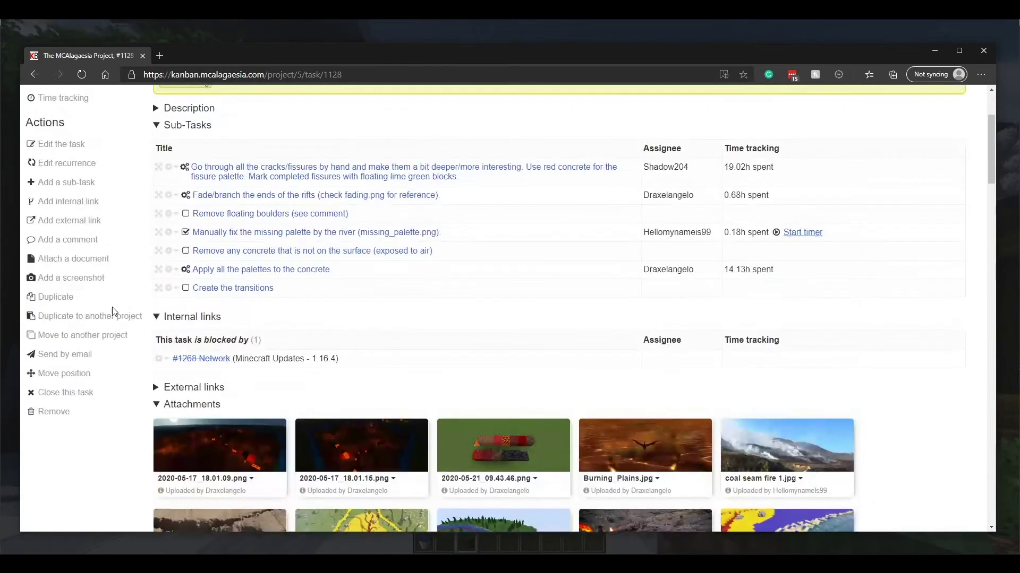
pyautogui.click(58, 240)
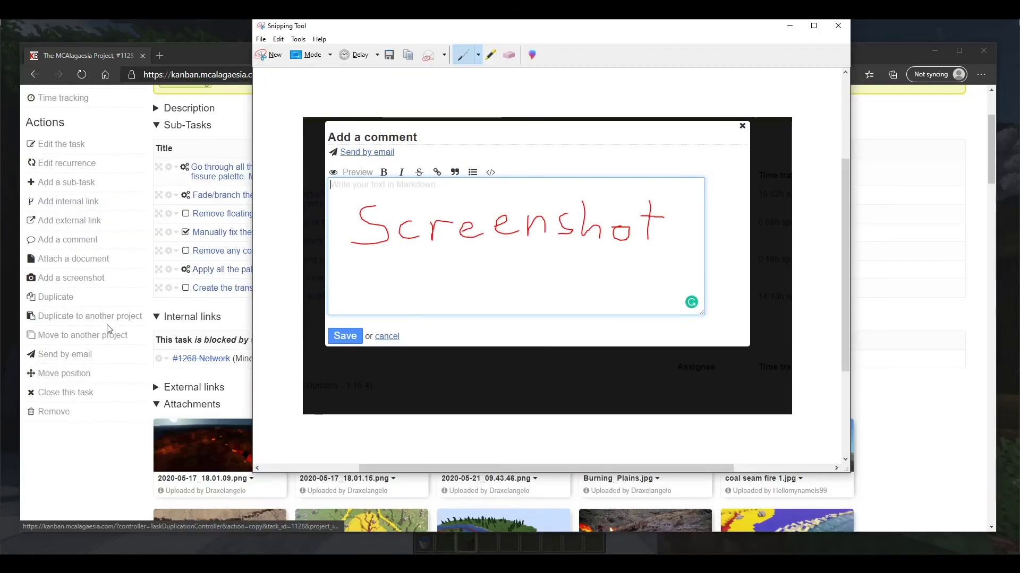
pyautogui.rightClick(512, 215)
pyautogui.click(536, 232)
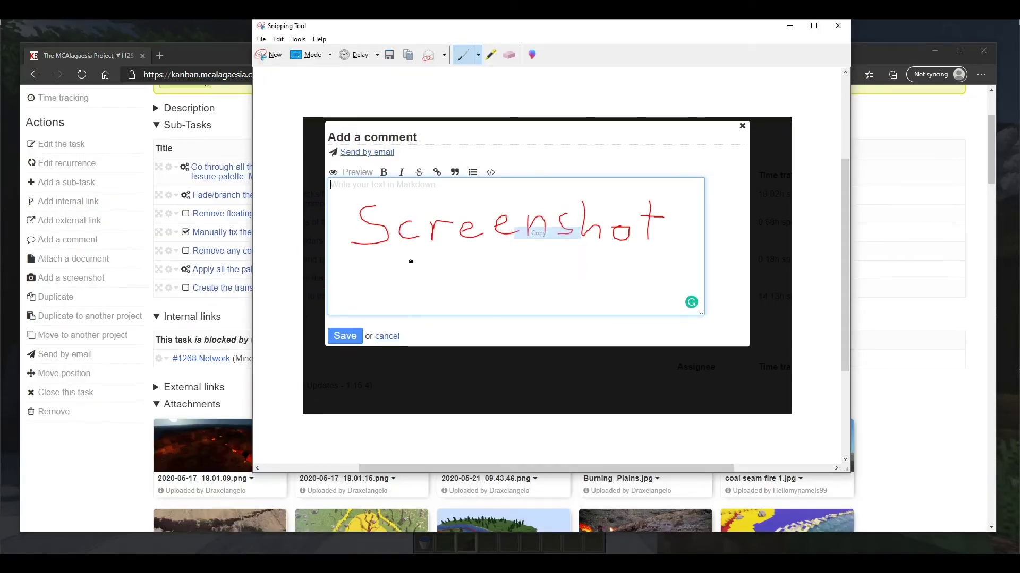
pyautogui.click(66, 466)
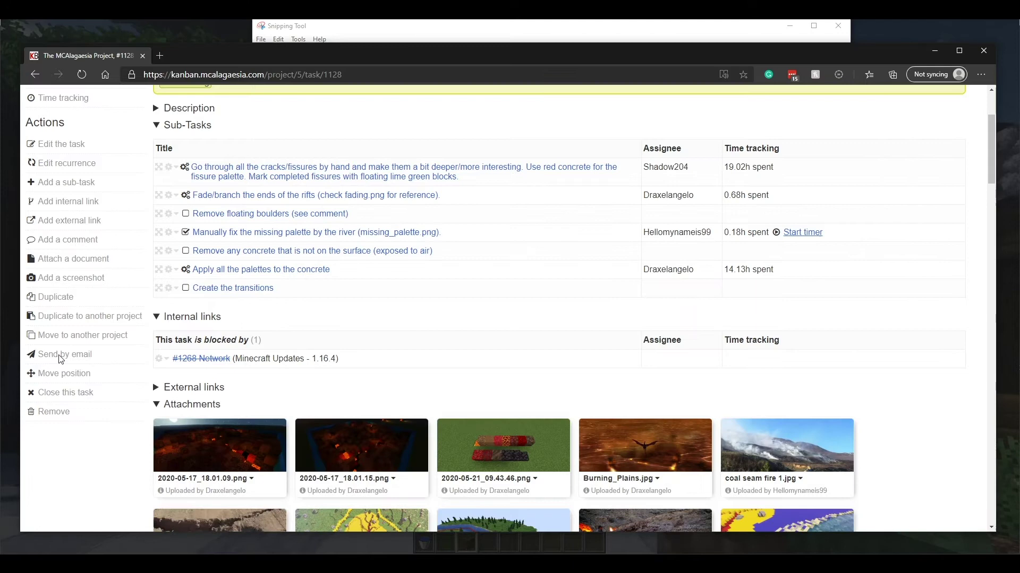
pyautogui.click(69, 277)
pyautogui.hotkey('ctrl', 'v')
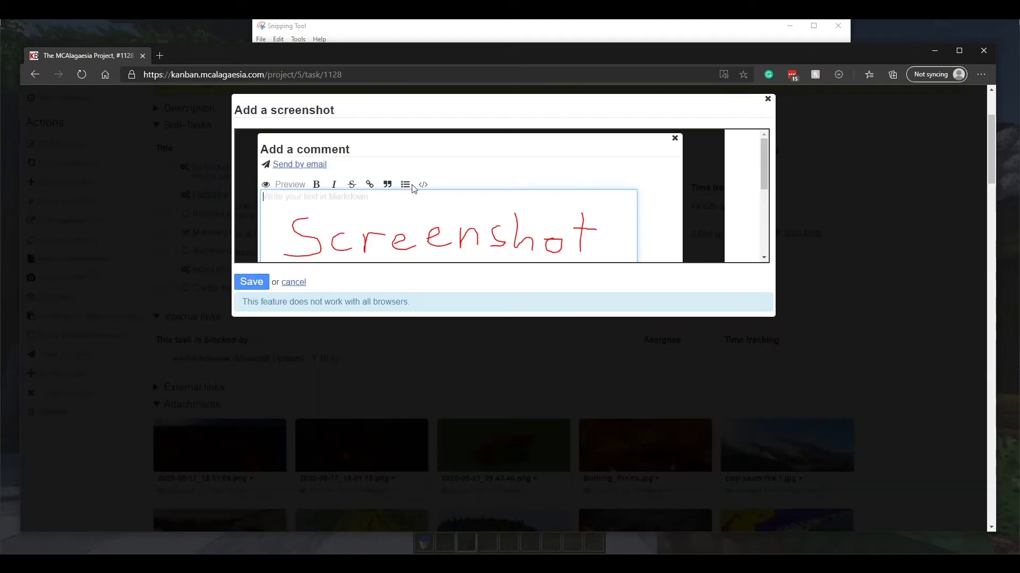
pyautogui.scroll(-3, 330, 232)
pyautogui.click(293, 282)
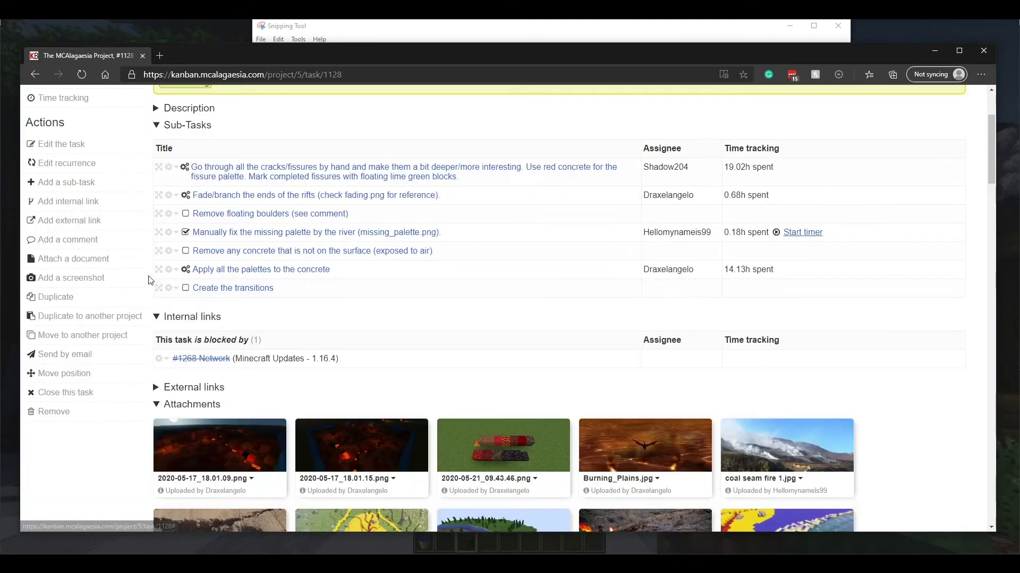
pyautogui.click(77, 260)
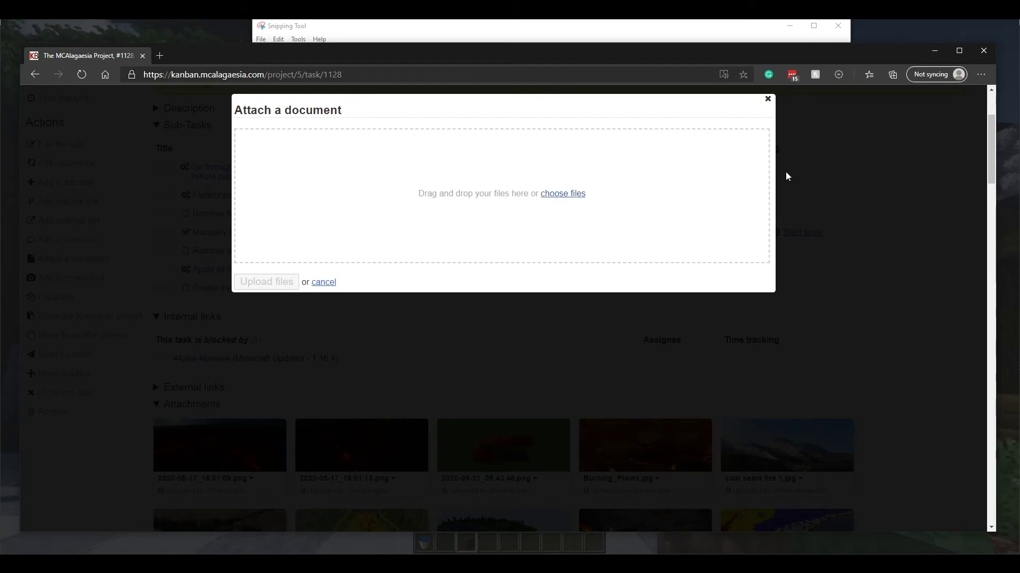
pyautogui.click(768, 100)
pyautogui.scroll(3, 495, 281)
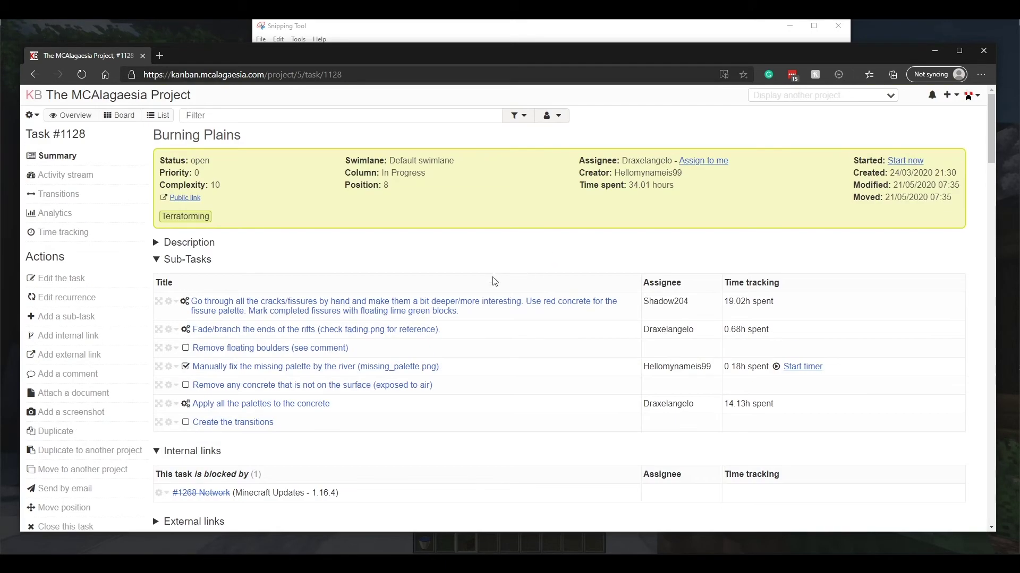
# Filter the Board view with 'tag:dras-leona'.
pyautogui.click(120, 120)
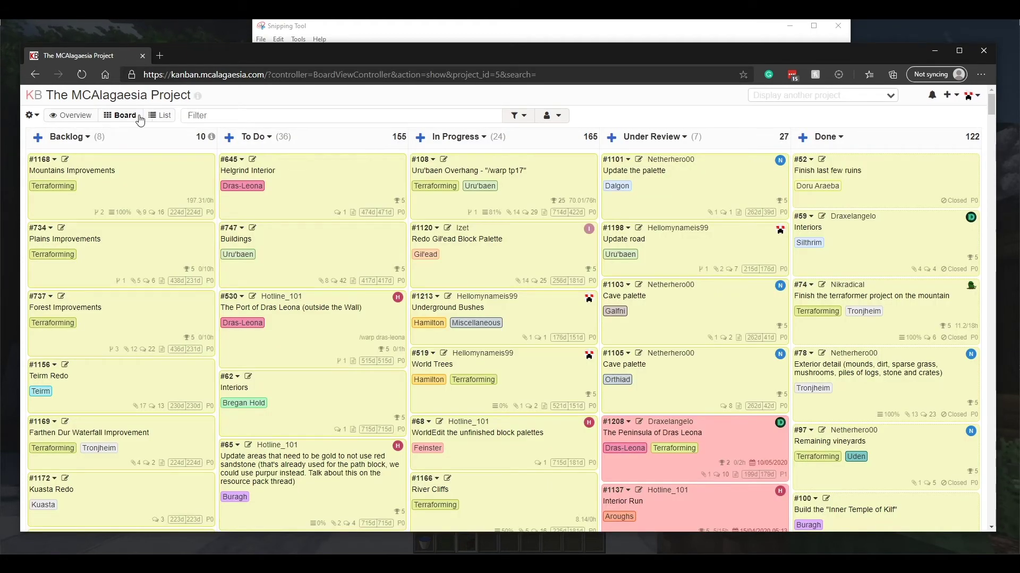
pyautogui.click(228, 117)
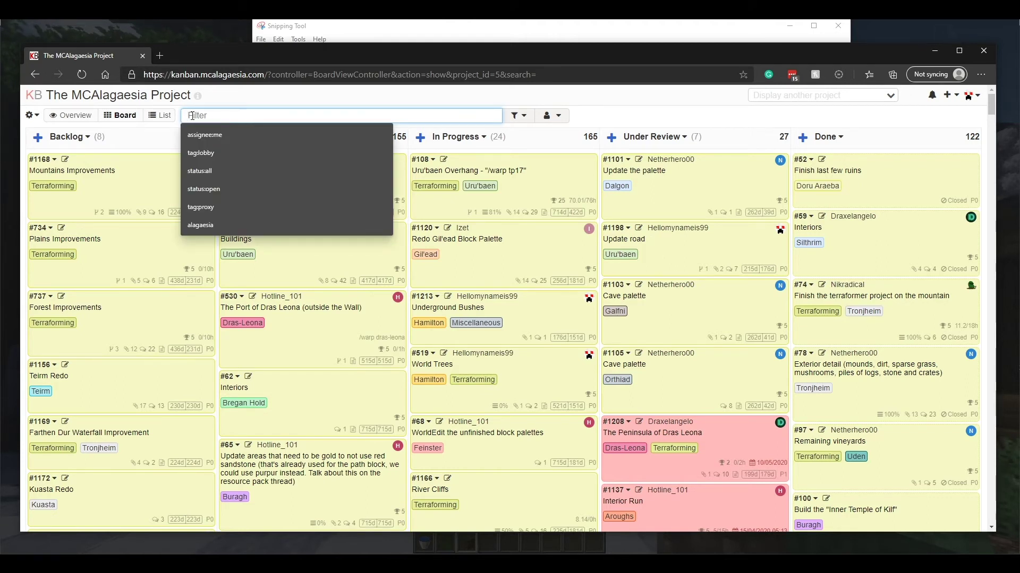
pyautogui.write('tag:')
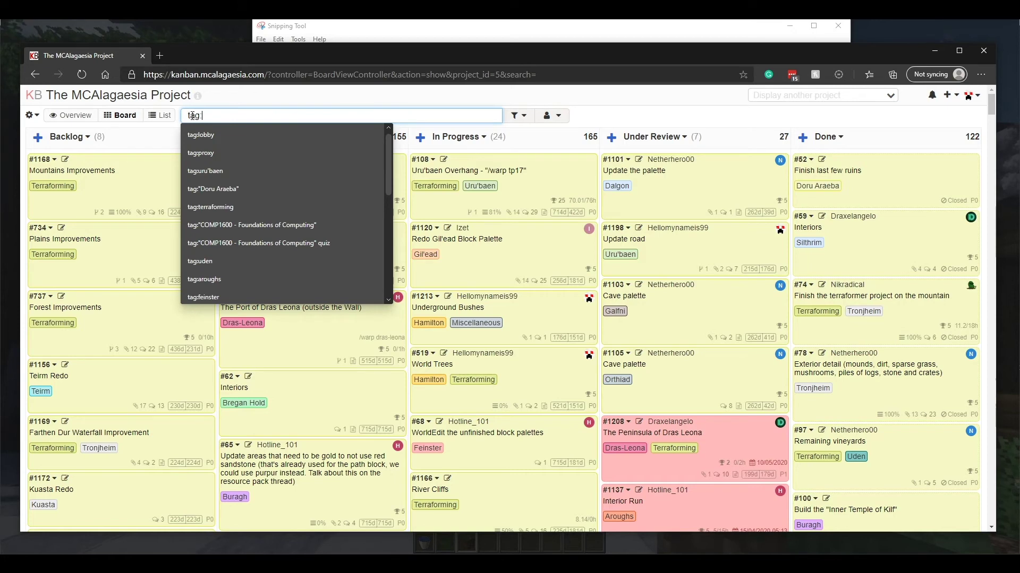
pyautogui.write('dras-leona')
pyautogui.press('Return')
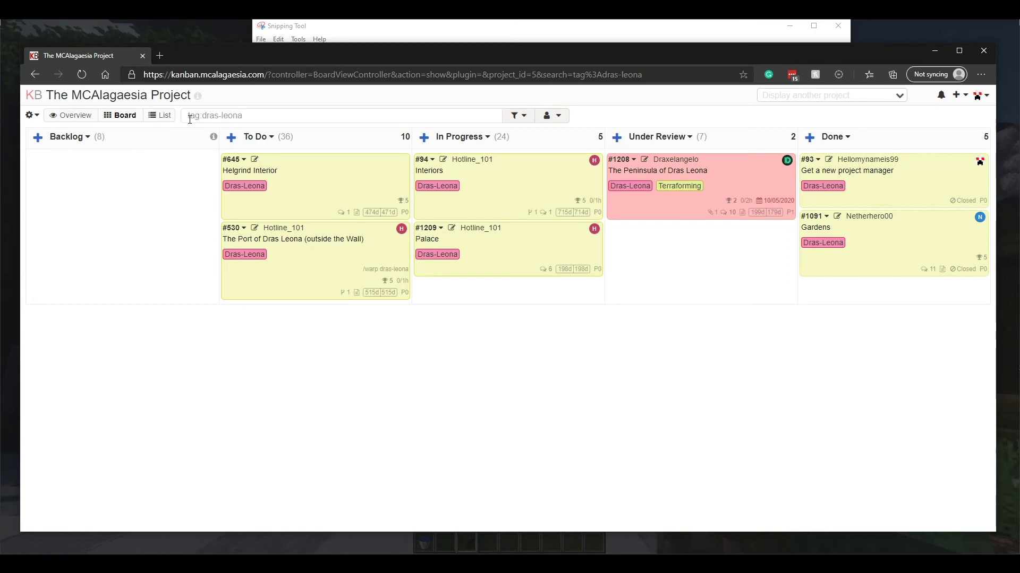
# Replace the board filter with 'tag:terraform' to show Terraforming-tagged tasks.
pyautogui.click(190, 115)
pyautogui.hotkey('ctrl', 'a')
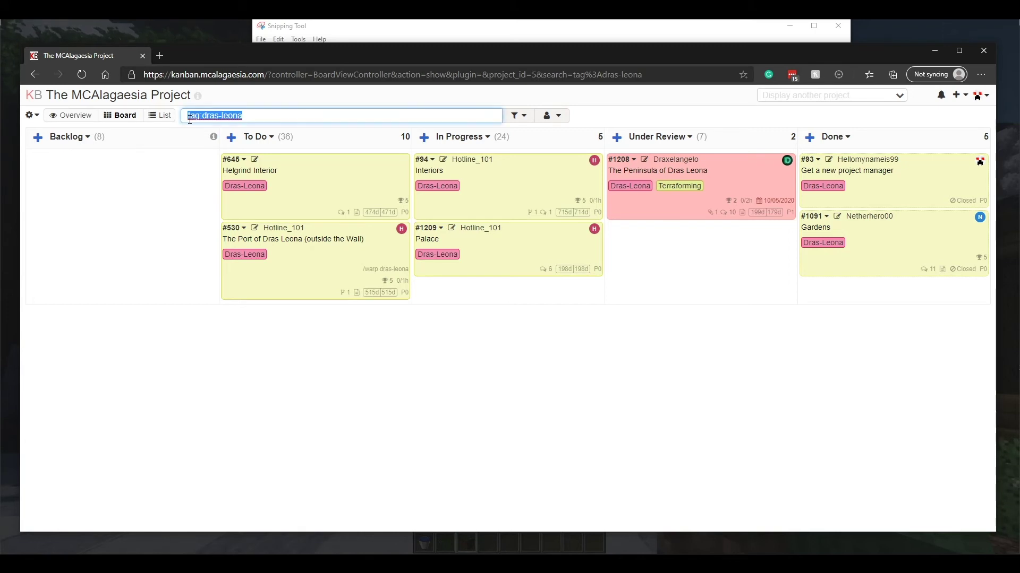
pyautogui.write('tag:ter')
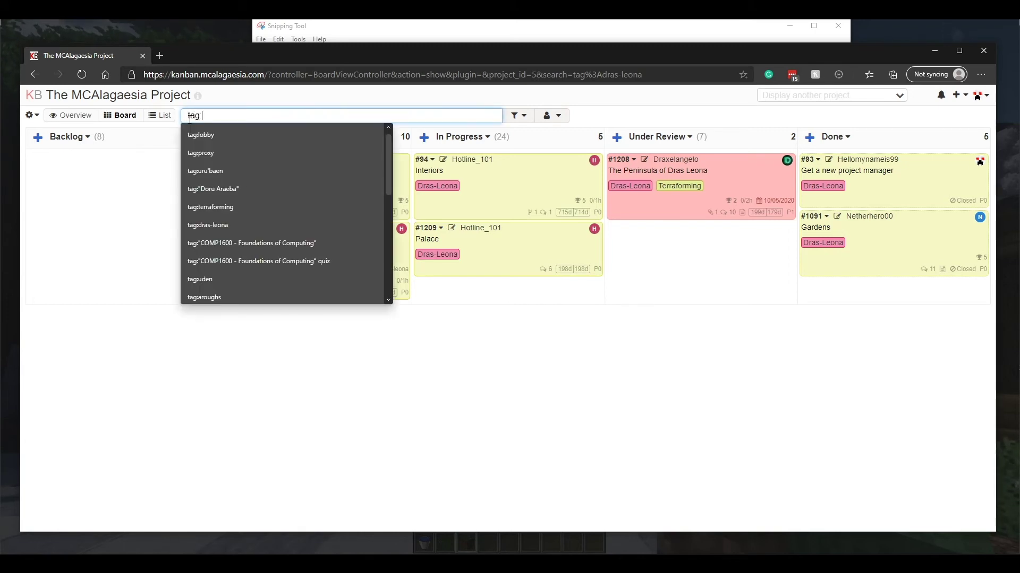
pyautogui.write('raform')
pyautogui.press('Return')
pyautogui.press('Return')
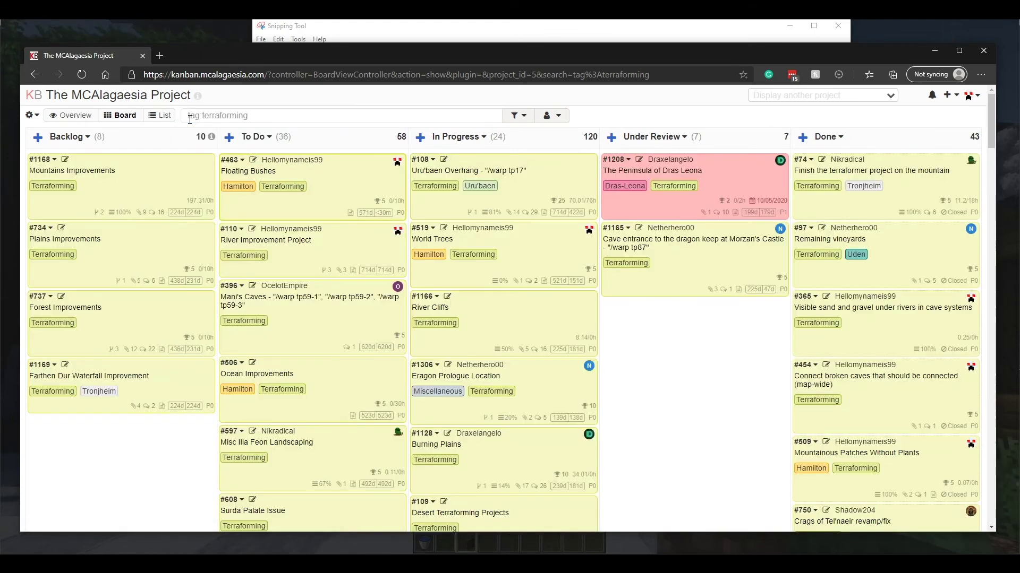
# Replace the filter with 'assignee:me' to show only your assigned tasks.
pyautogui.click(190, 119)
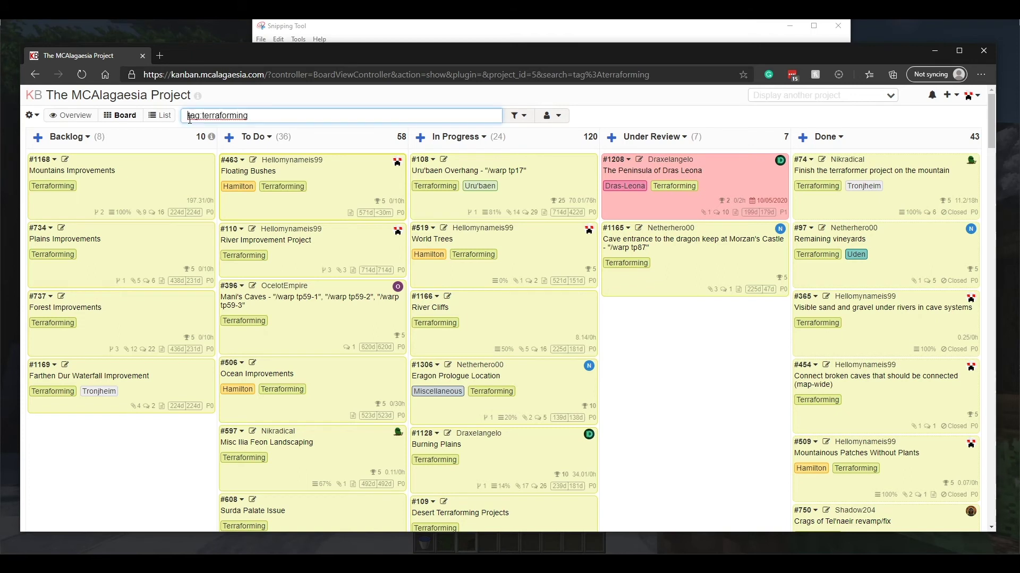
pyautogui.doubleClick(190, 119)
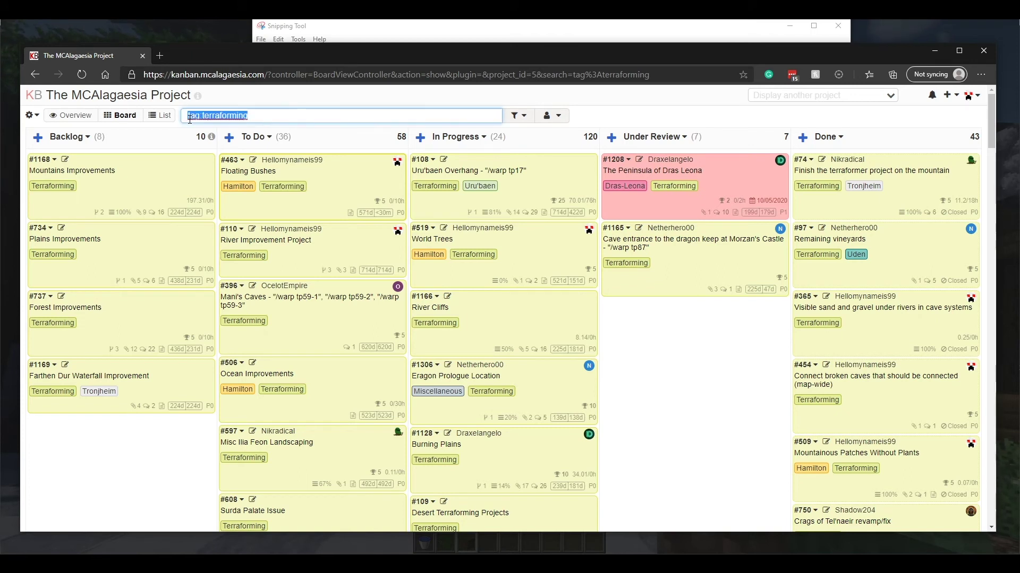
pyautogui.write('assigne')
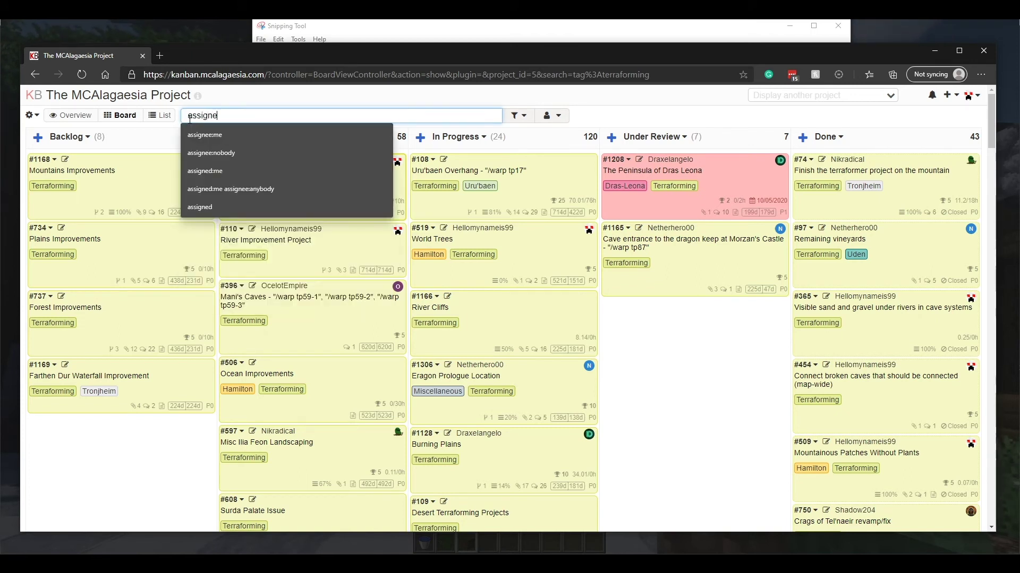
pyautogui.write('e:me')
pyautogui.press('Return')
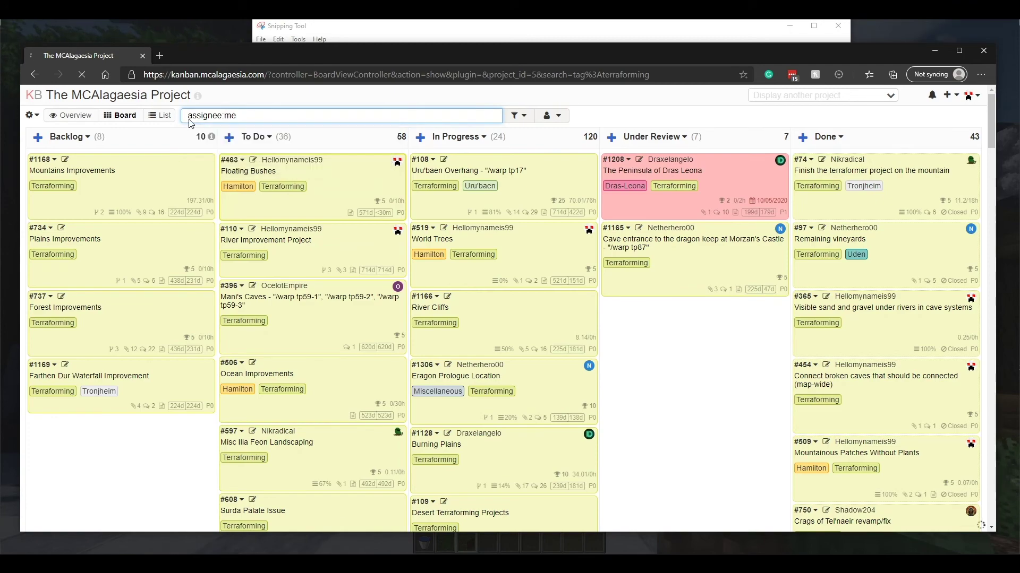
pyautogui.scroll(-8, 161, 326)
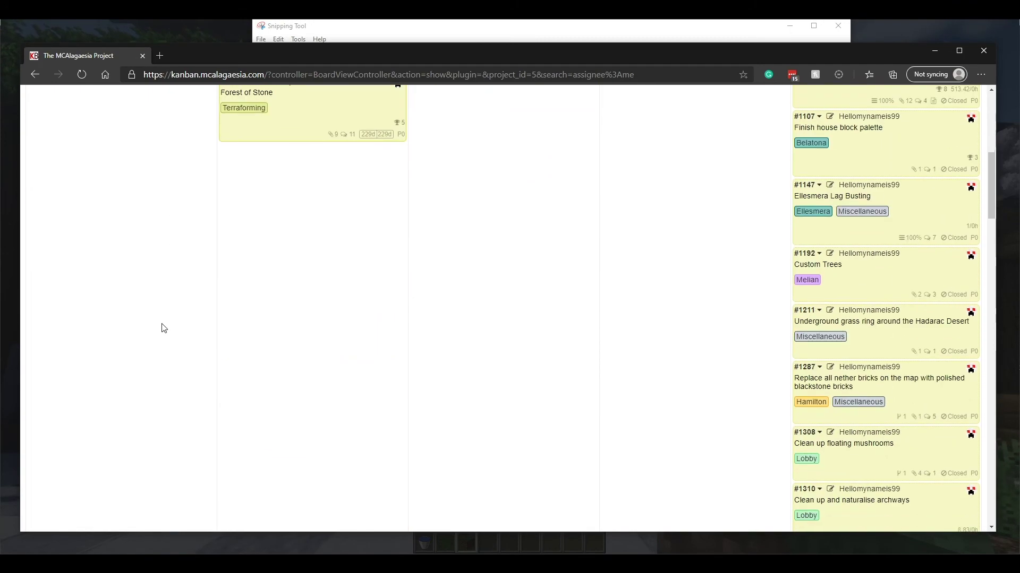
pyautogui.scroll(8, 163, 328)
# Go back and choose Reset filters so the board shows all tasks under status:all.
pyautogui.hotkey('alt', 'Left')
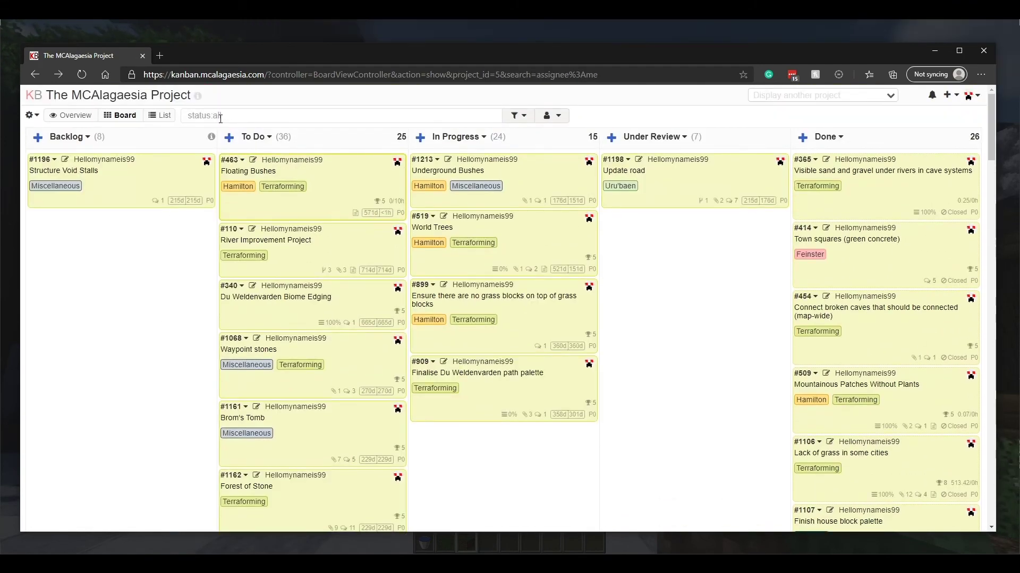
pyautogui.click(518, 116)
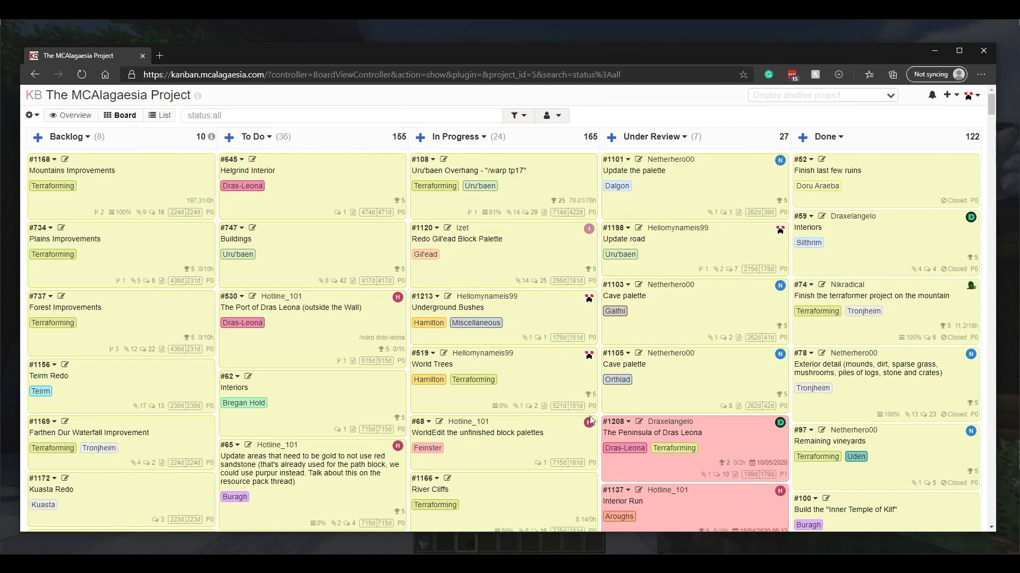
pyautogui.scroll(-3, 497, 391)
pyautogui.scroll(-3, 497, 390)
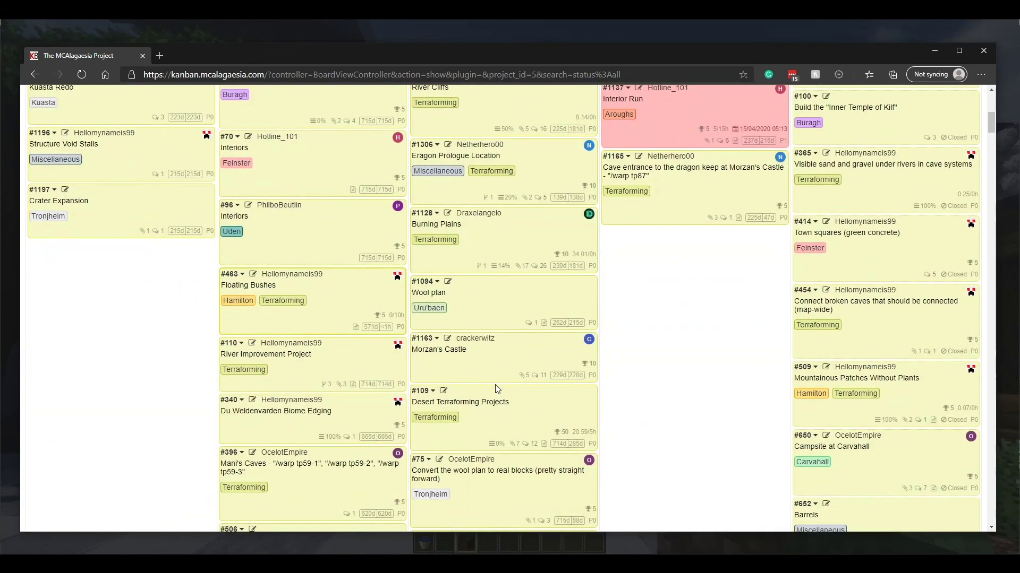